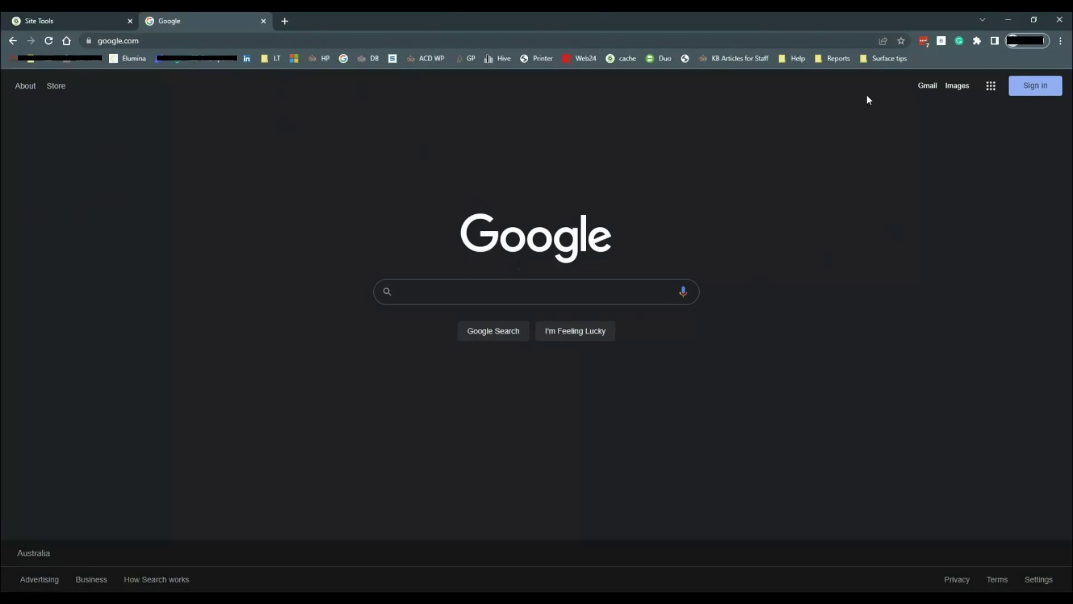
Open Chrome Settings from the three-dot menu in a new tab.
left_click(1060, 40)
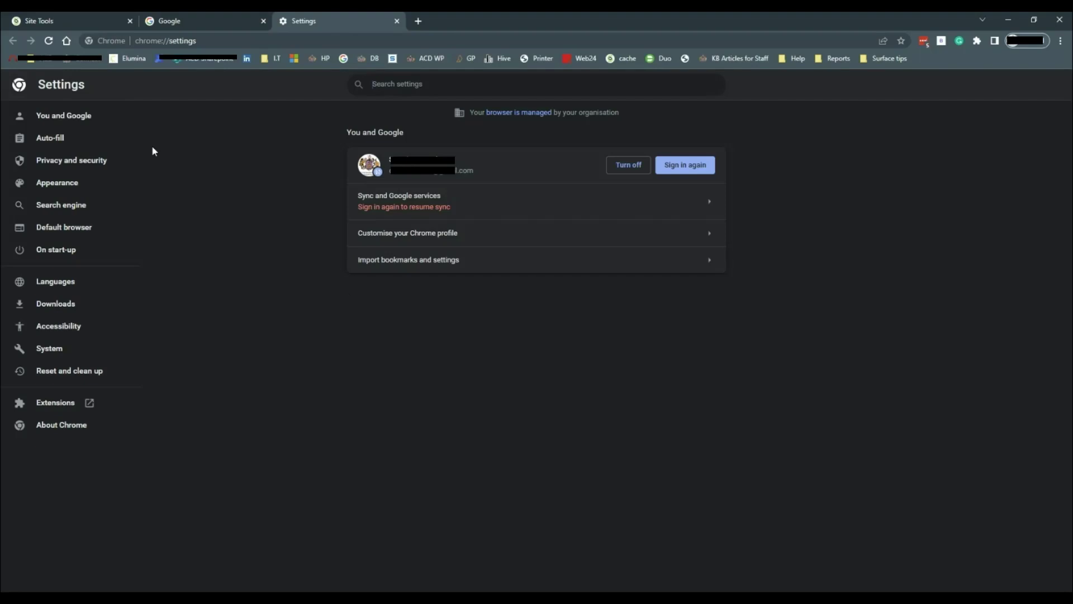
Open Auto-fill's Password Manager page to view saved passwords and never-saved sites.
left_click(50, 145)
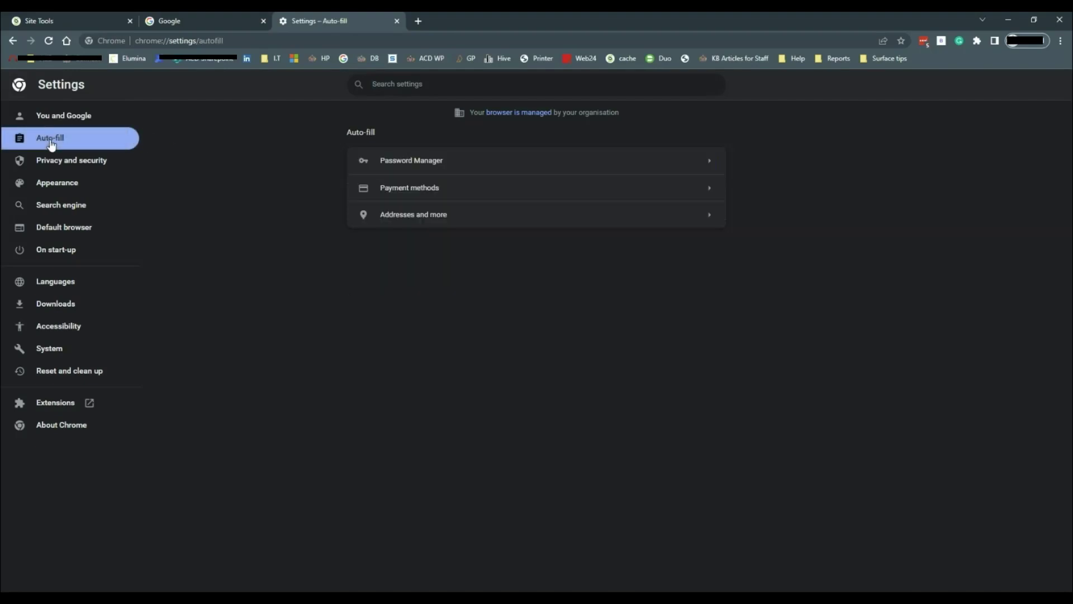
left_click(444, 161)
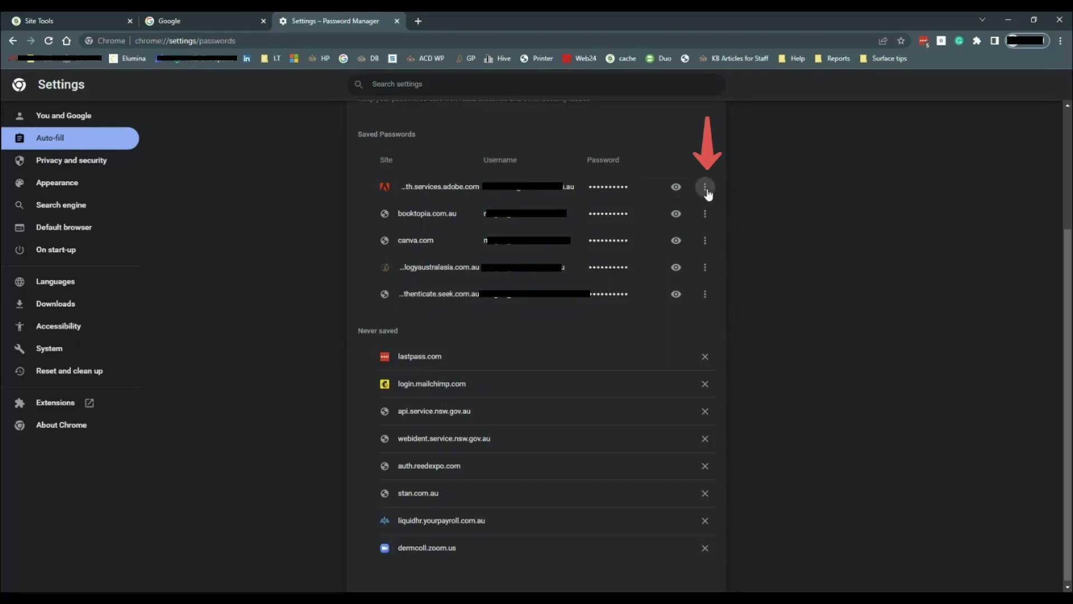
Open and dismiss the first saved password's action menu, then return to main settings.
left_click(705, 189)
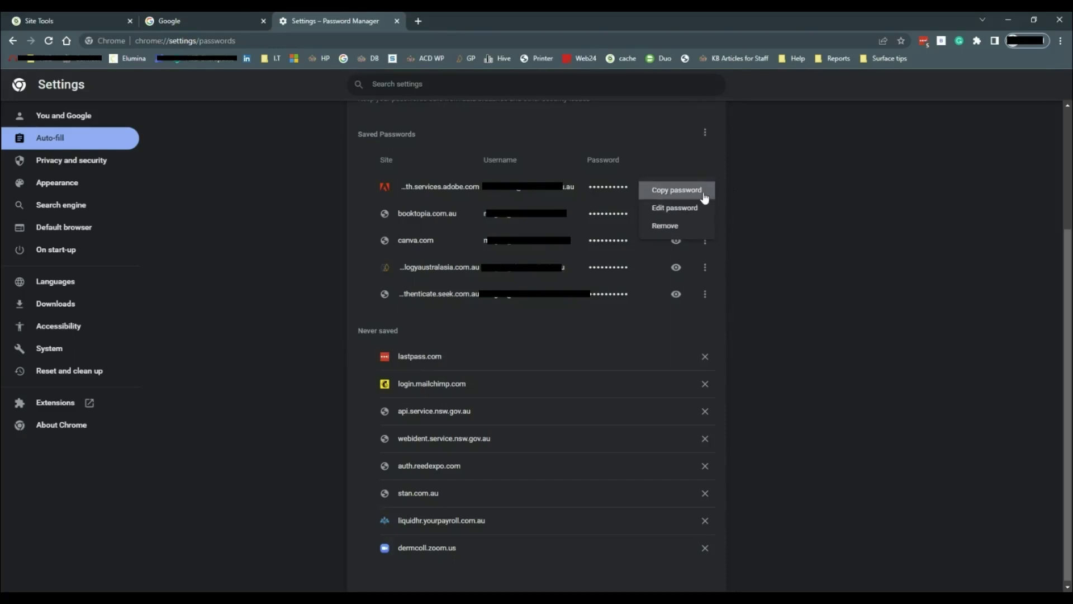
left_click(820, 295)
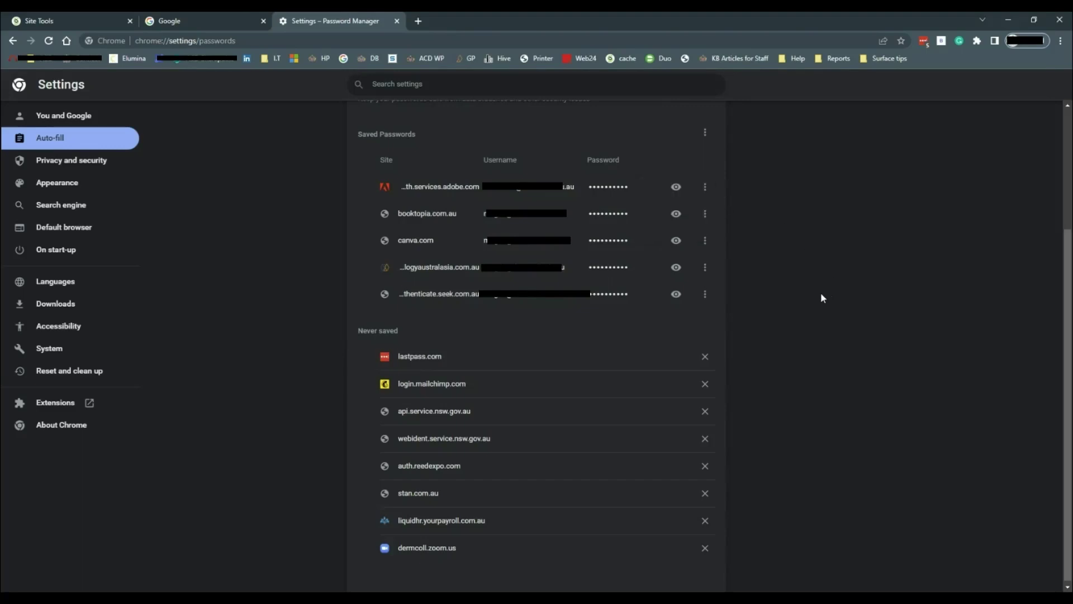
key("alt+Left")
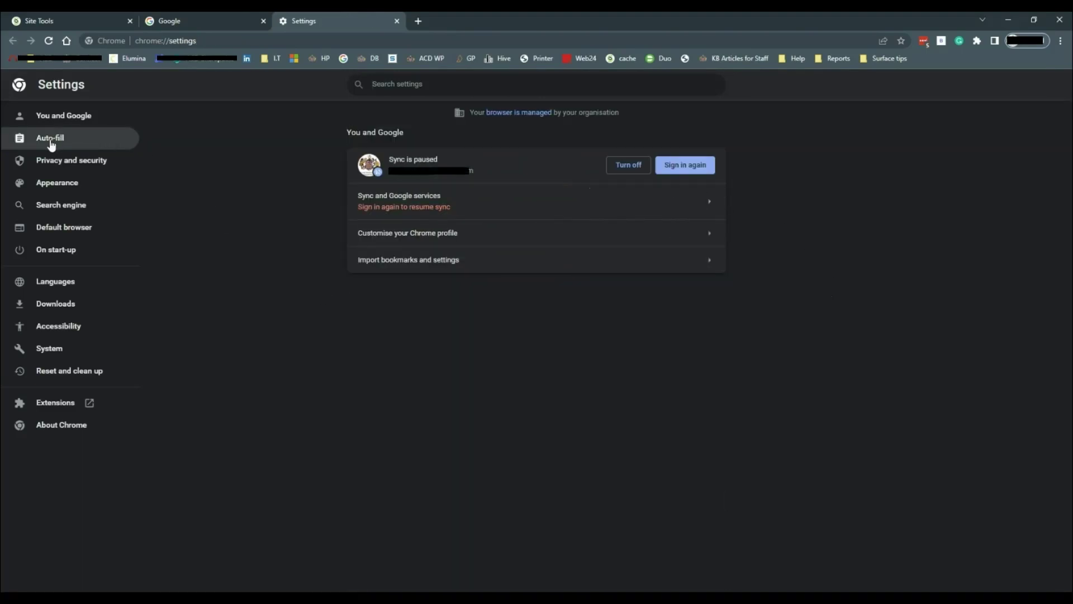
Revisit Password Manager through Auto-fill, ending on the Auto-fill settings page.
left_click(52, 145)
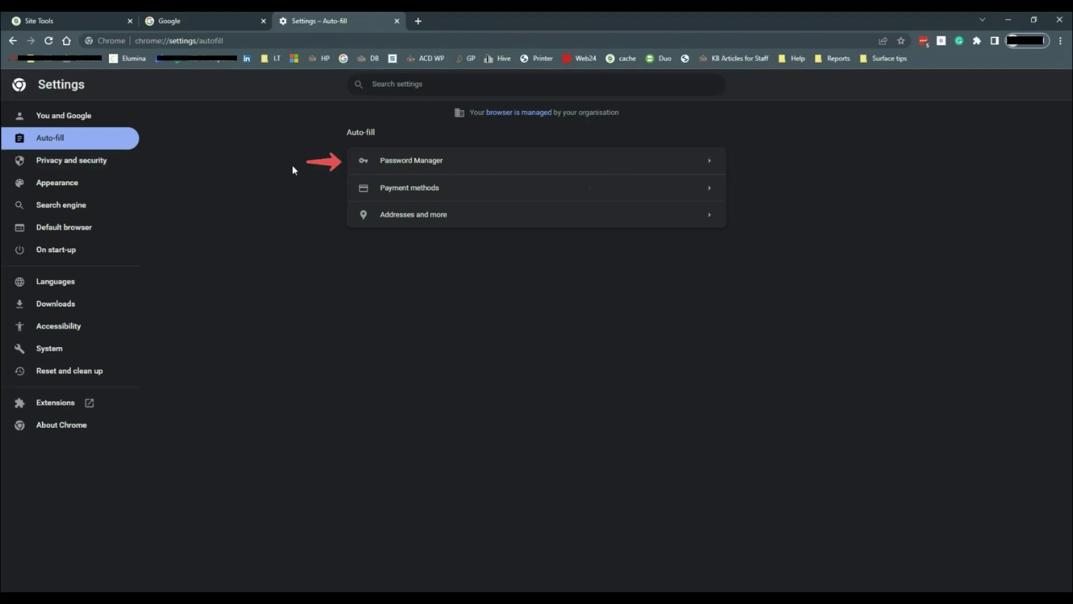
left_click(469, 165)
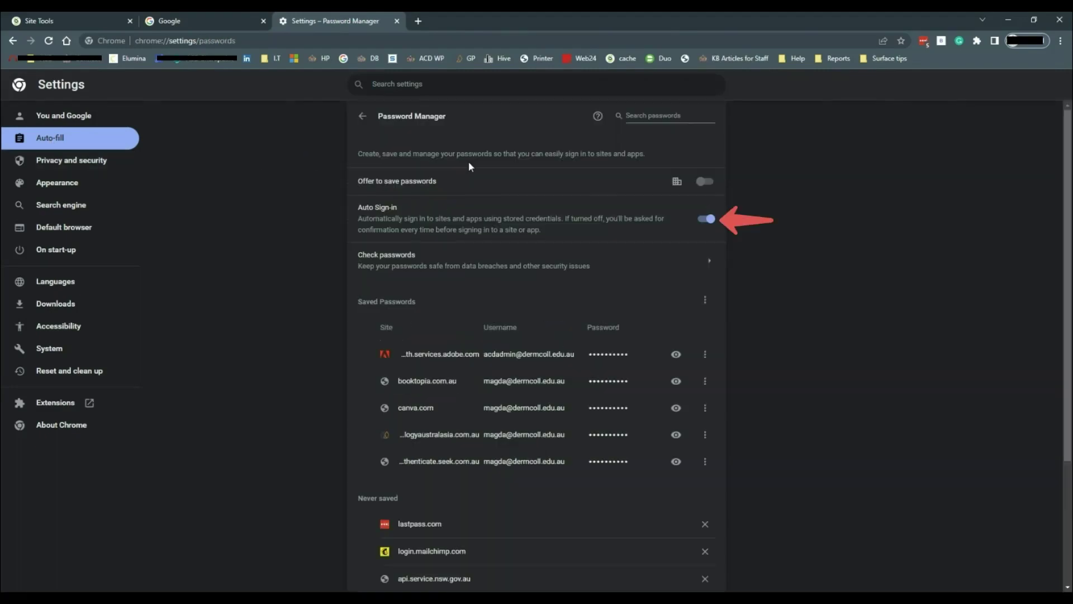
left_click(51, 145)
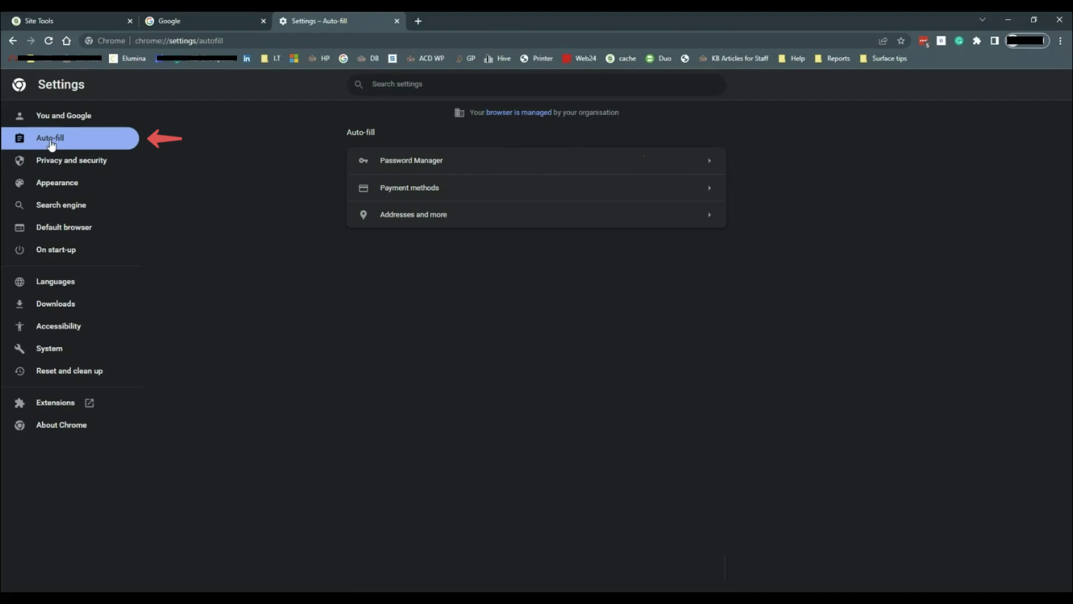